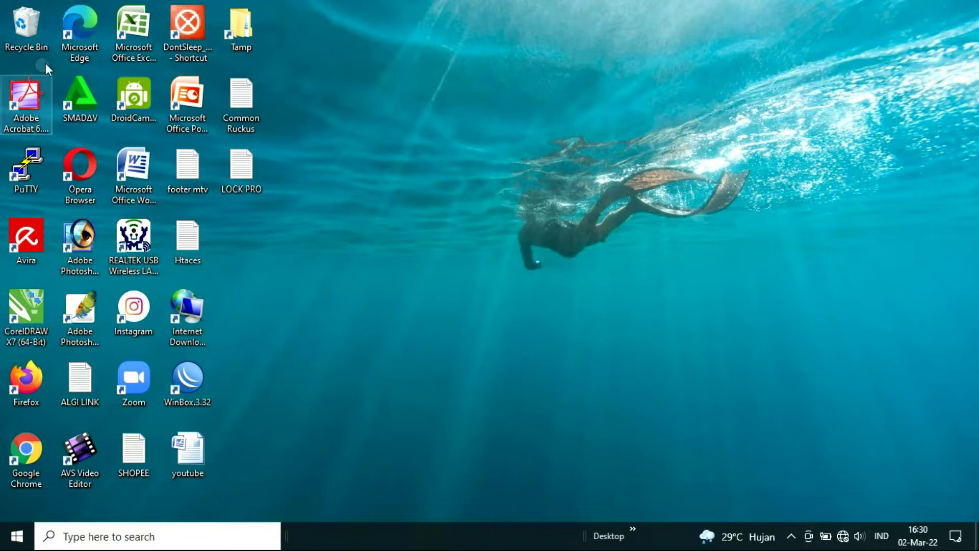
Check the ARCHER 2.4 connection (No Internet) and nearby Wi-Fi networks in the taskbar network flyout
click(844, 537)
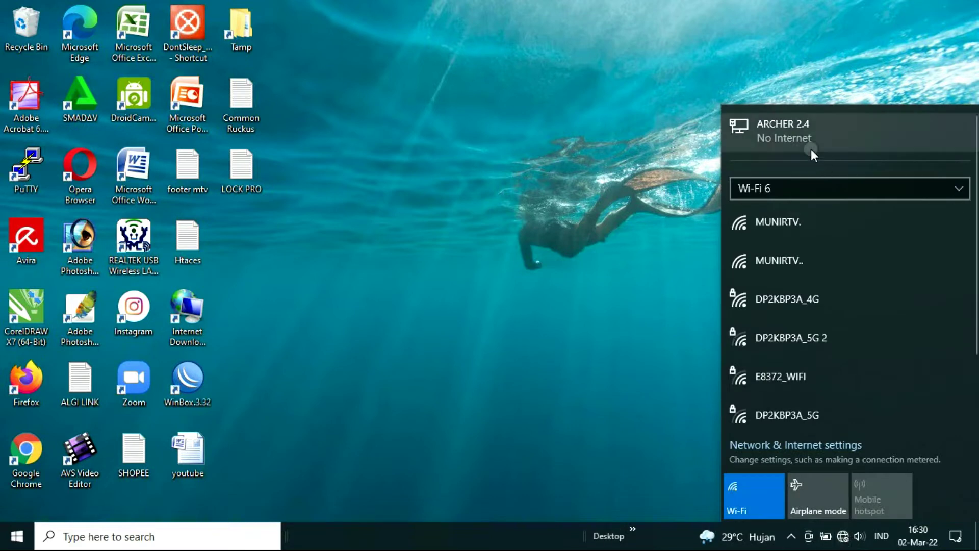
click(843, 539)
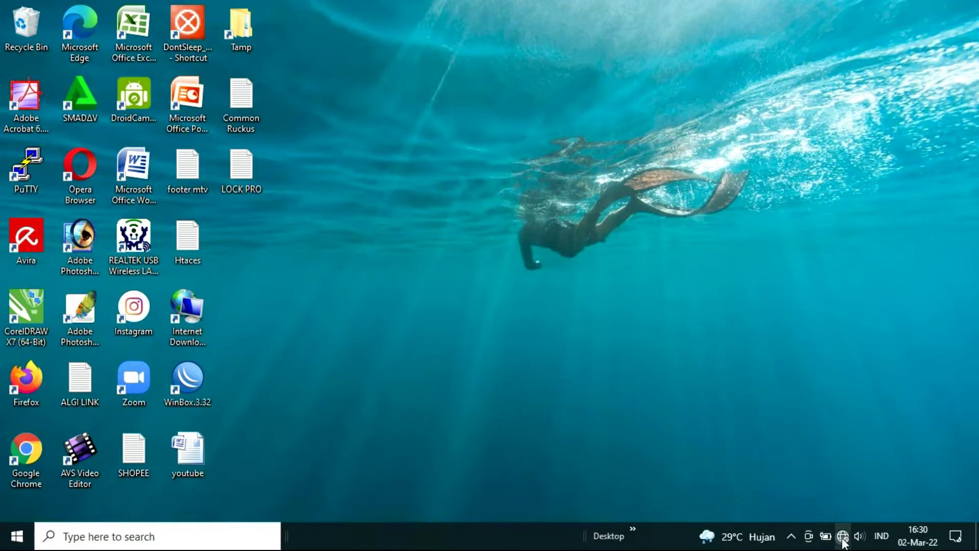
click(843, 539)
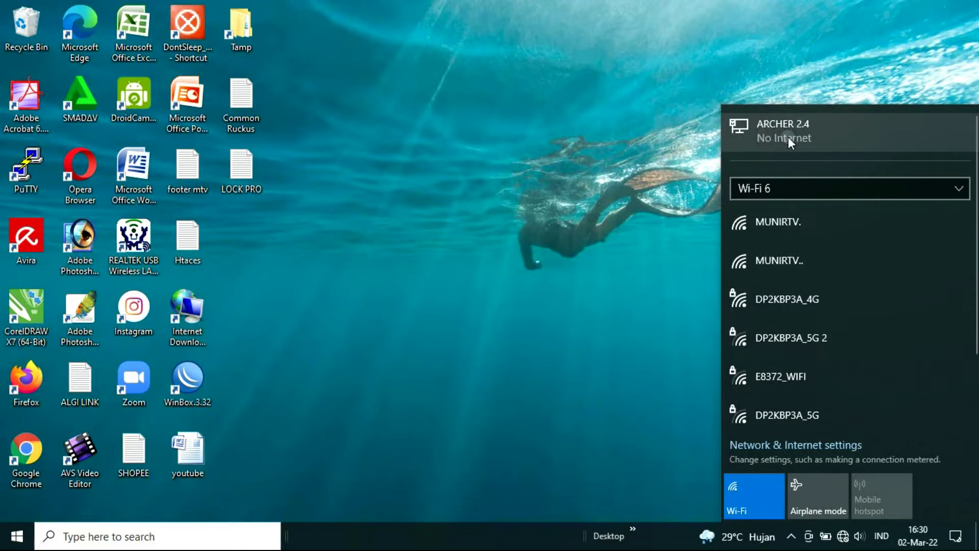
click(557, 123)
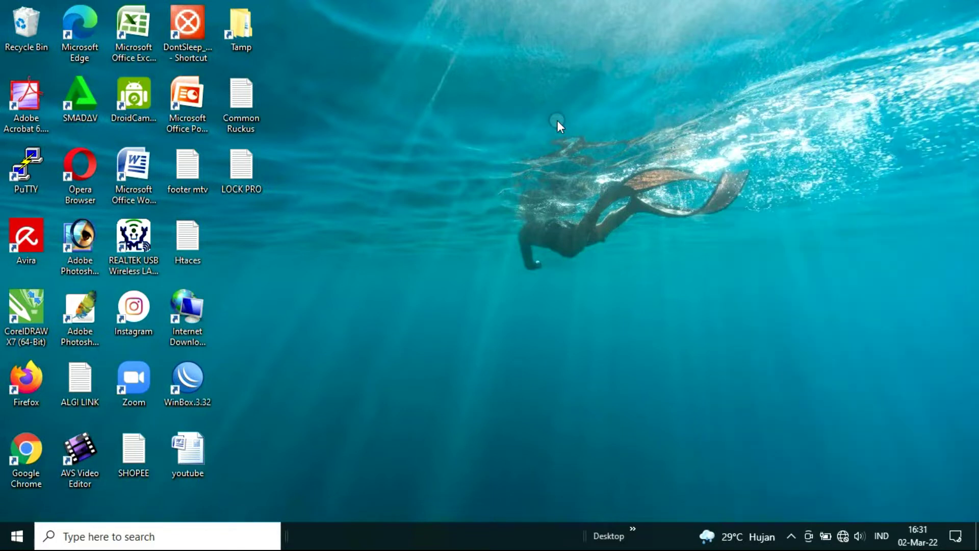
click(843, 538)
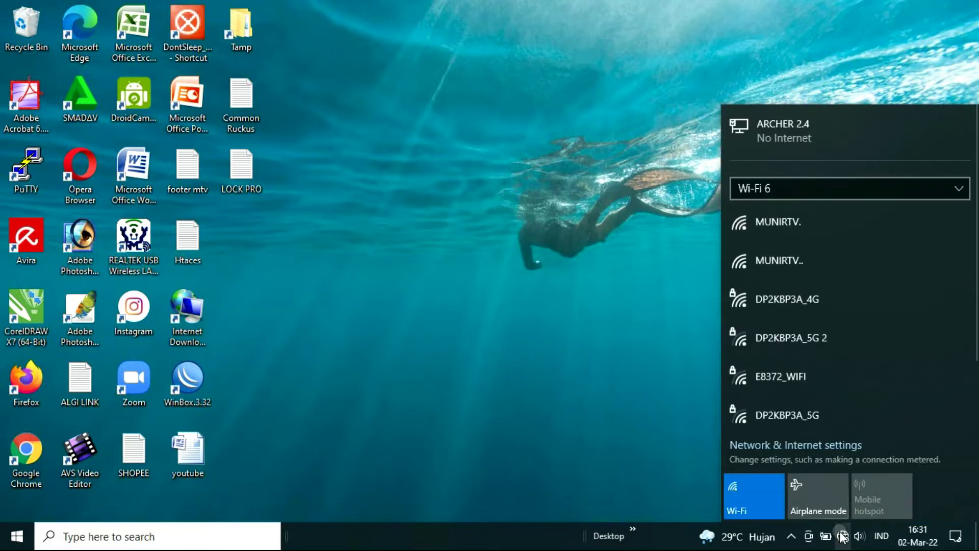
click(788, 444)
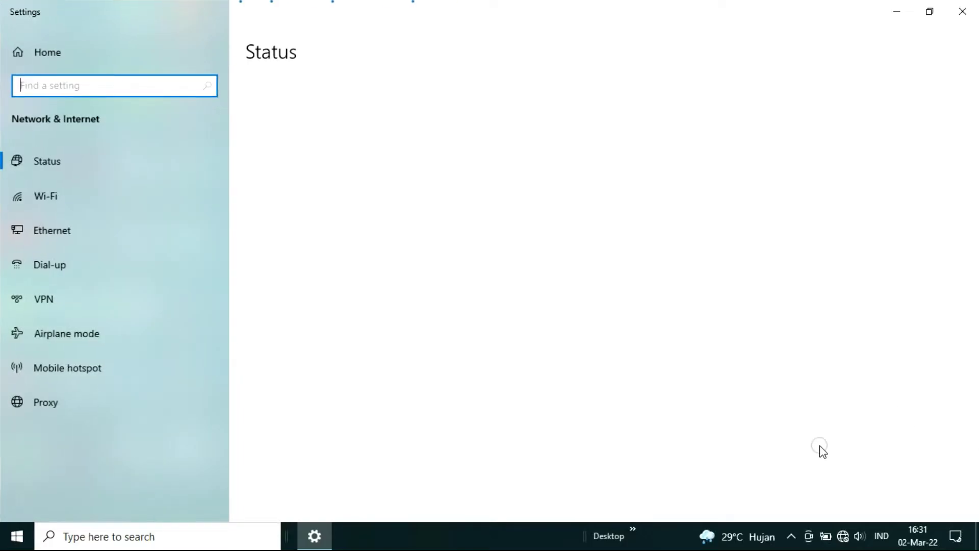
View the Wi-Fi and Ethernet settings pages, then open the Ethernet adapter's status from Network Connections
click(90, 197)
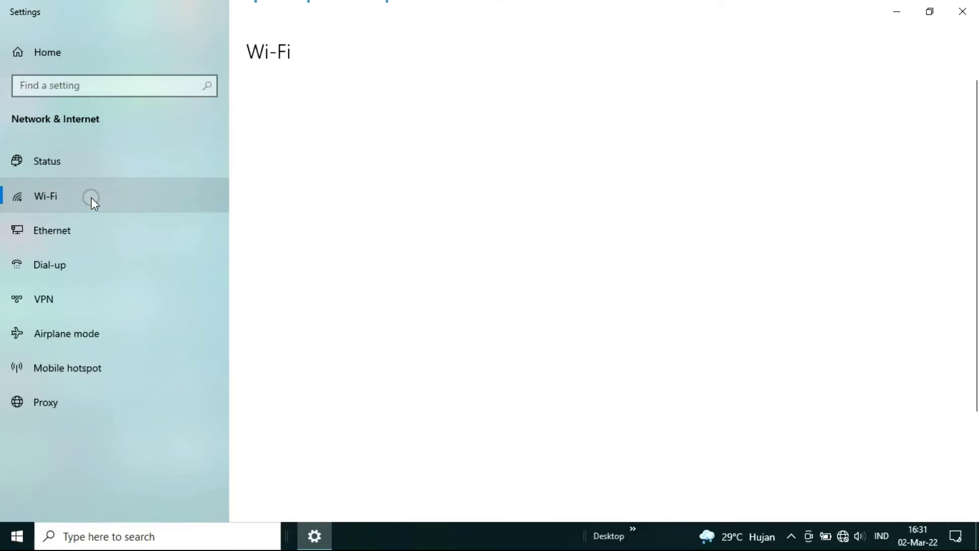
click(60, 231)
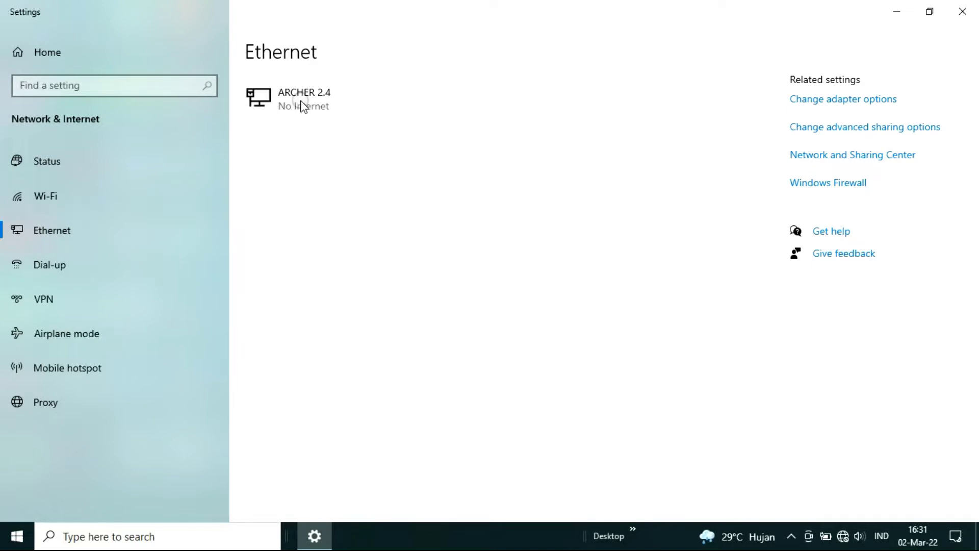
click(837, 106)
double_click(96, 108)
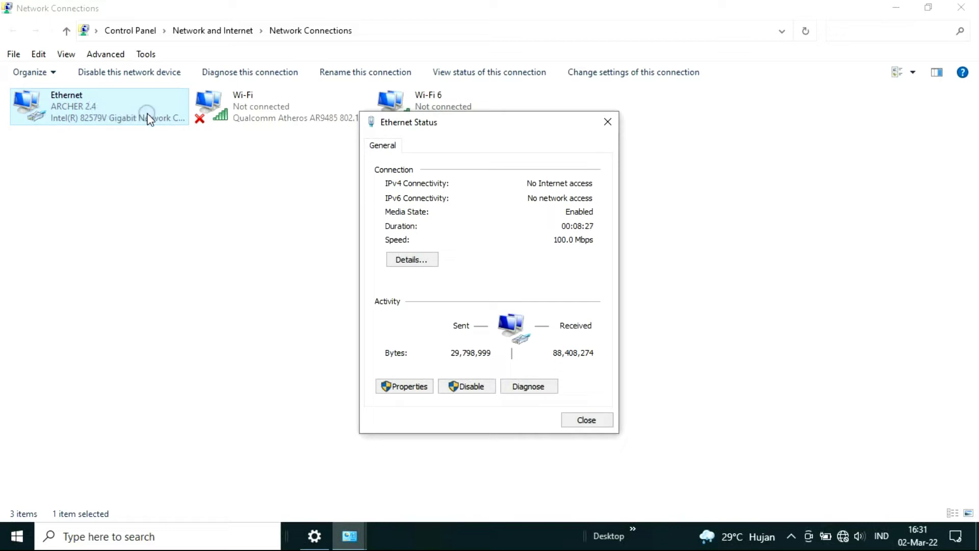
Read the Ethernet details showing gateway 192.168.8.215, then close the status dialogs and Network Connections
click(411, 259)
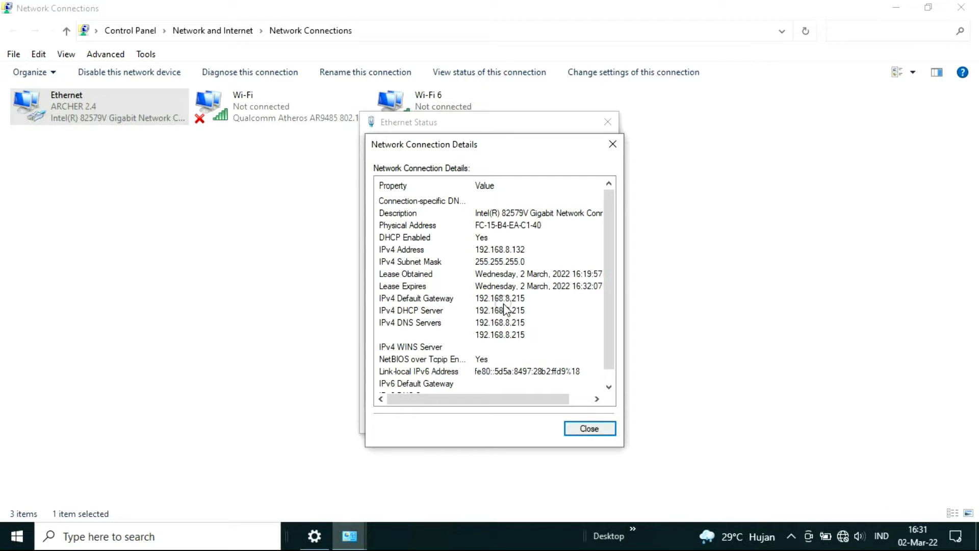
click(589, 428)
click(586, 421)
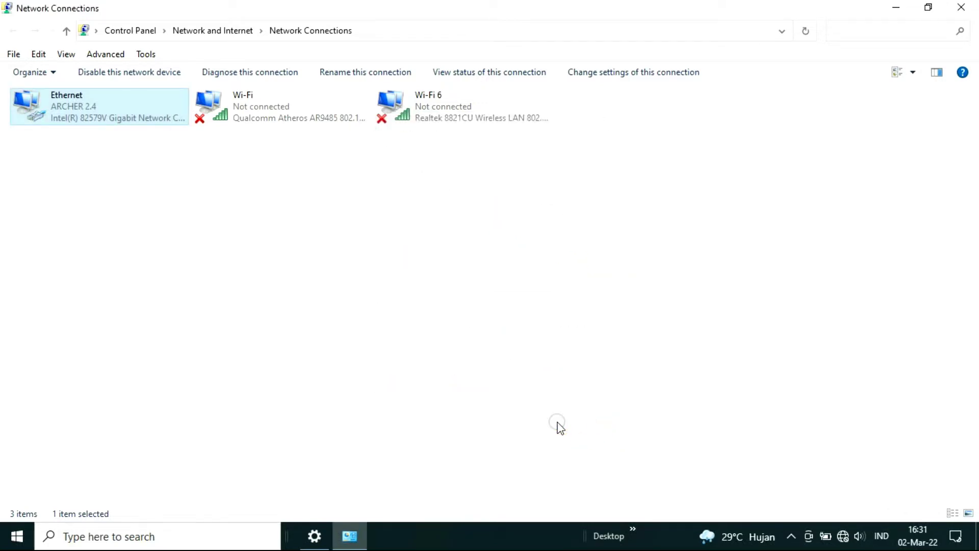
click(961, 7)
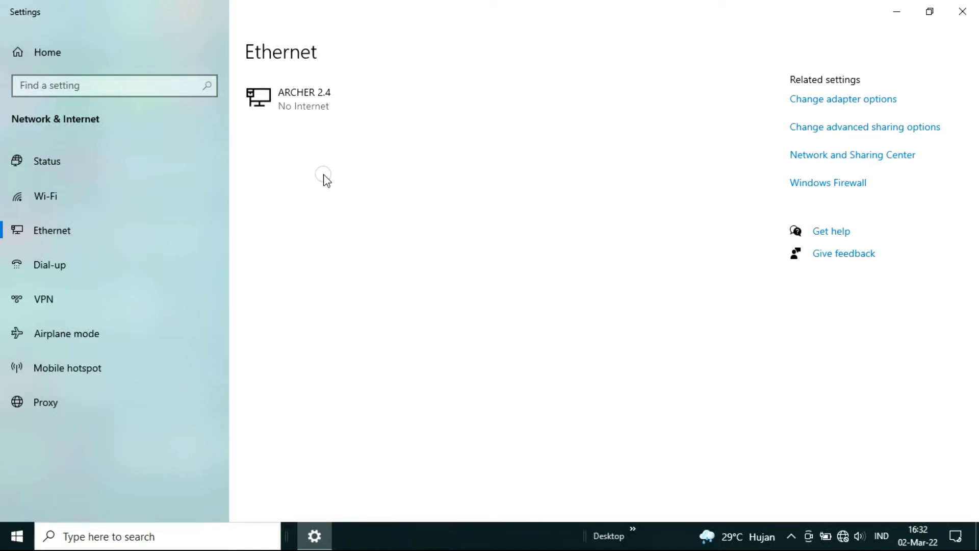
Launch Firefox from the desktop and load the router address 192.168.8.215
click(898, 9)
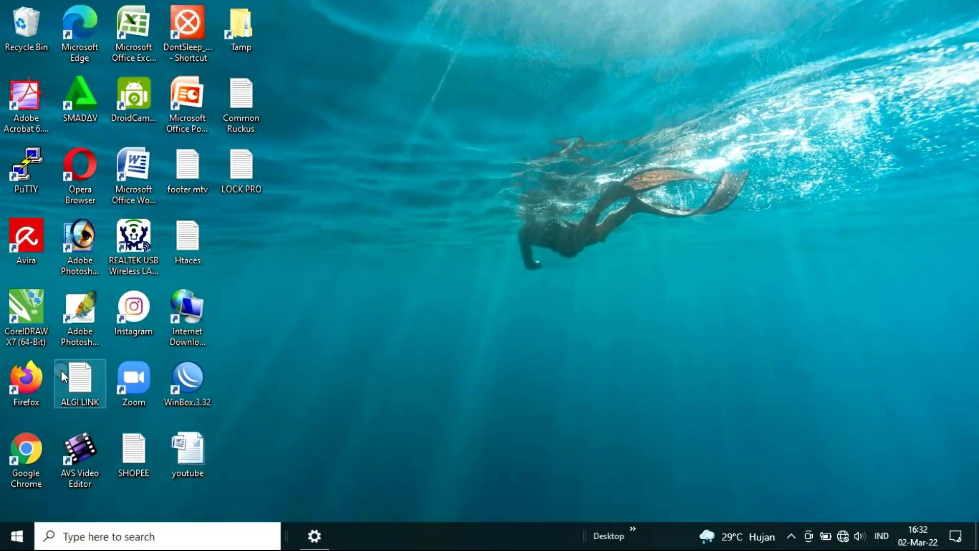
double_click(26, 380)
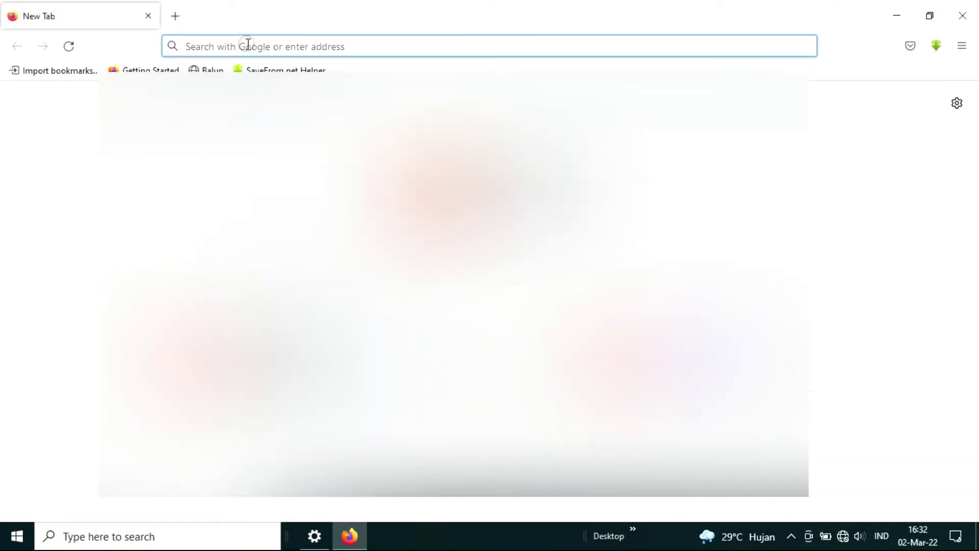
text(192.168.1.1/)
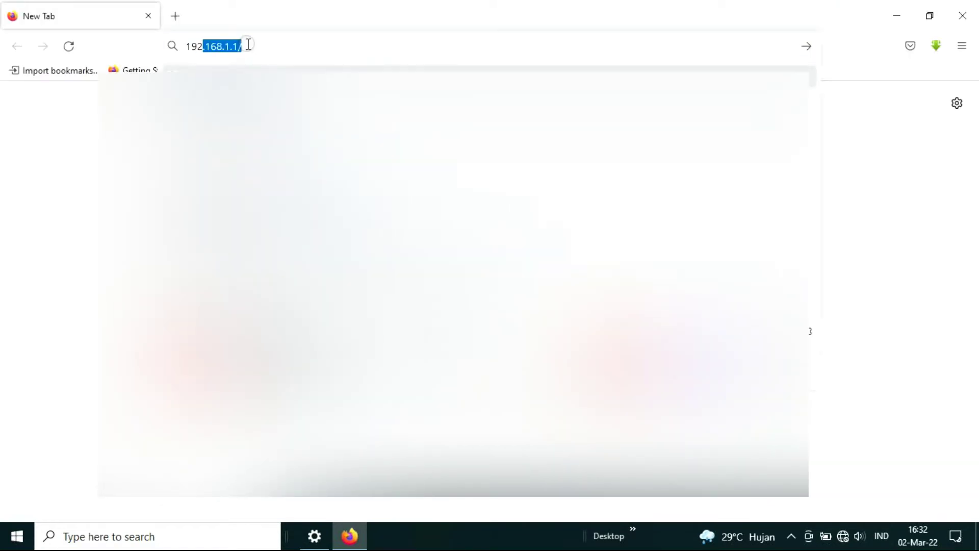
click(246, 45)
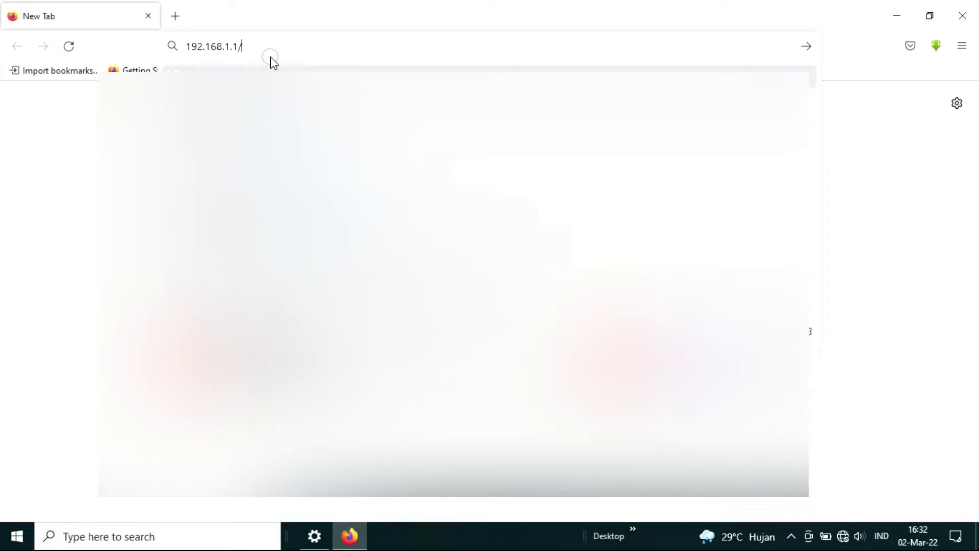
key(BackSpace)
key(BackSpace)
key(BackSpace)
key(BackSpace)
text(8)
text(.215)
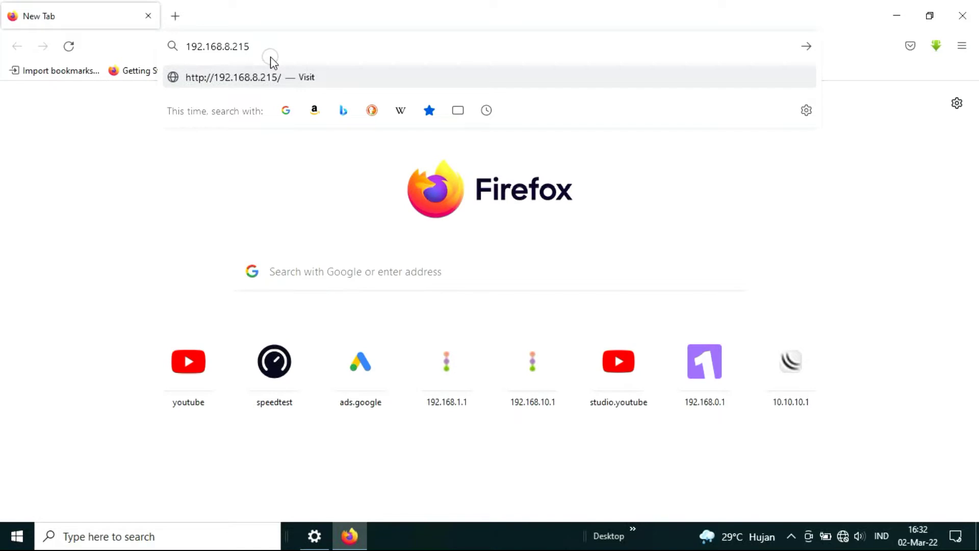
key(Return)
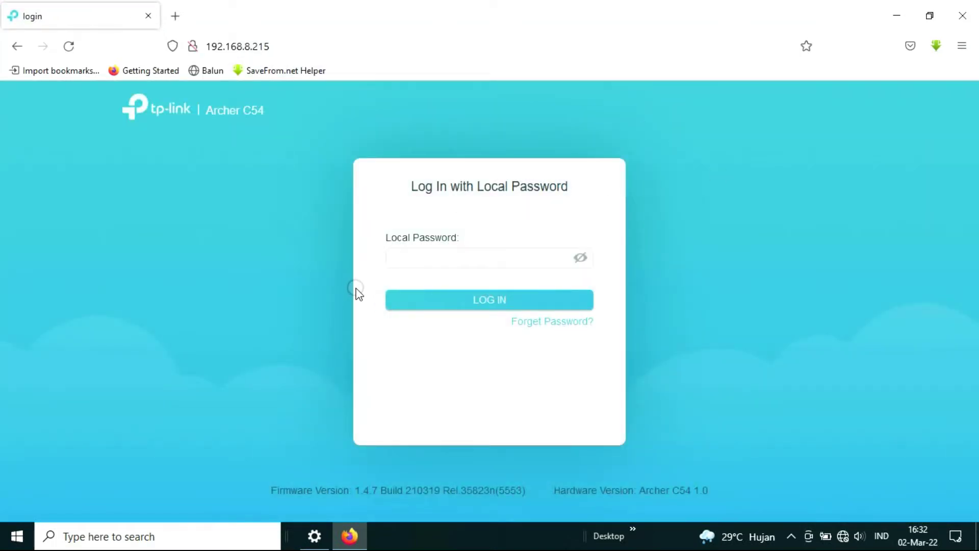
Log in to the Archer C54 with the local password and let Firefox save it
click(419, 258)
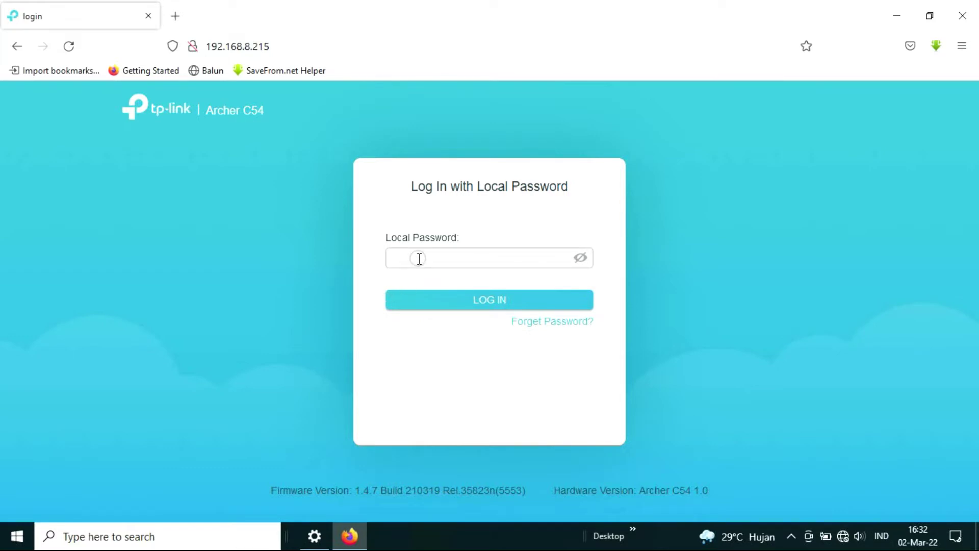
text(admin)
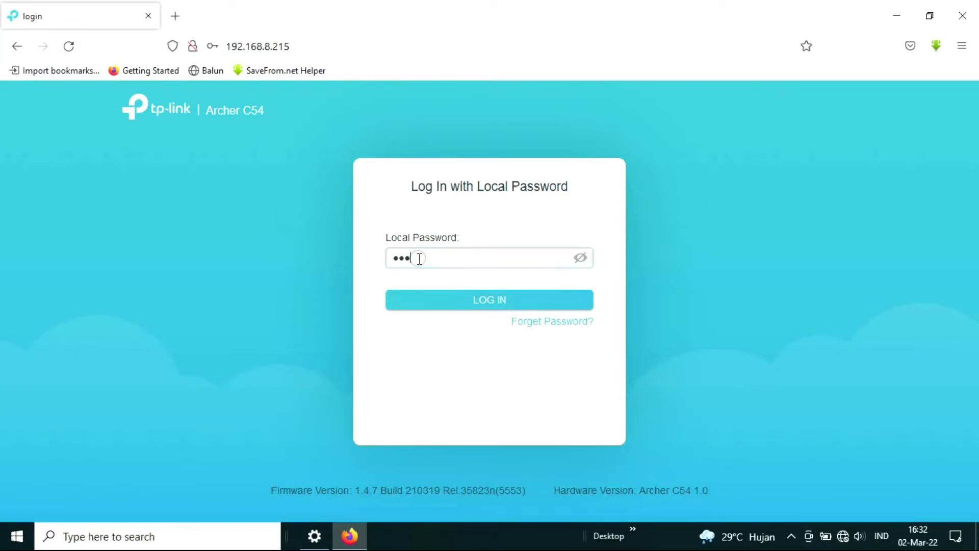
text(1234)
click(480, 302)
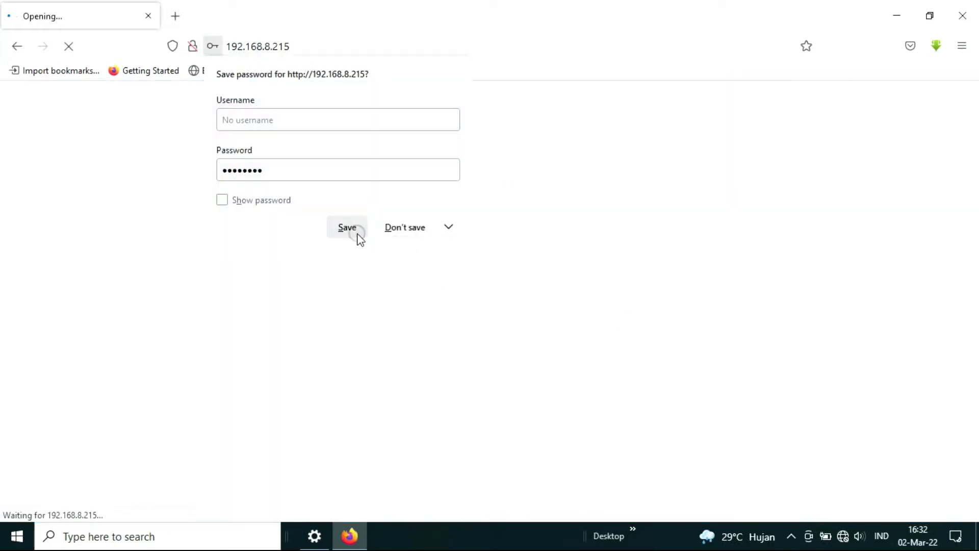
click(358, 235)
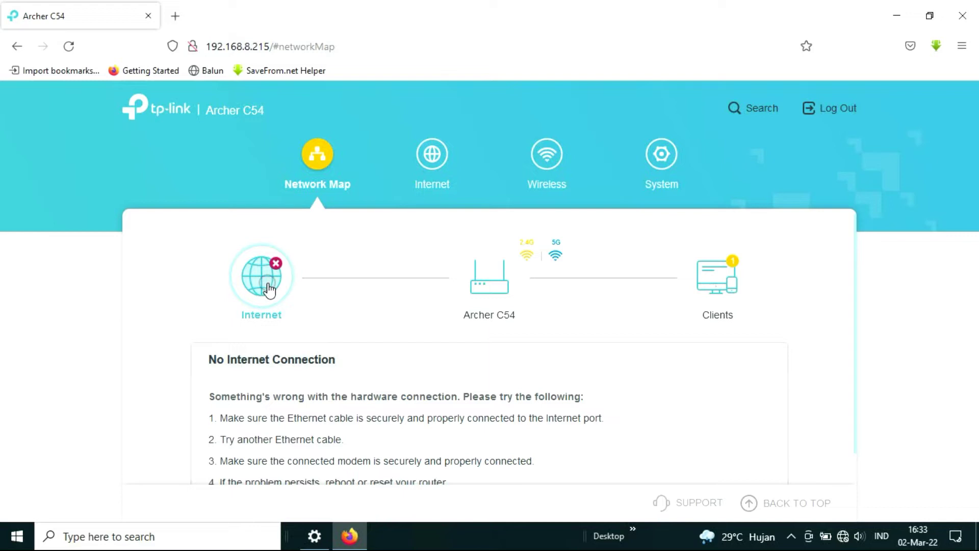
scroll(500, 321, down, 1)
scroll(461, 286, up, 1)
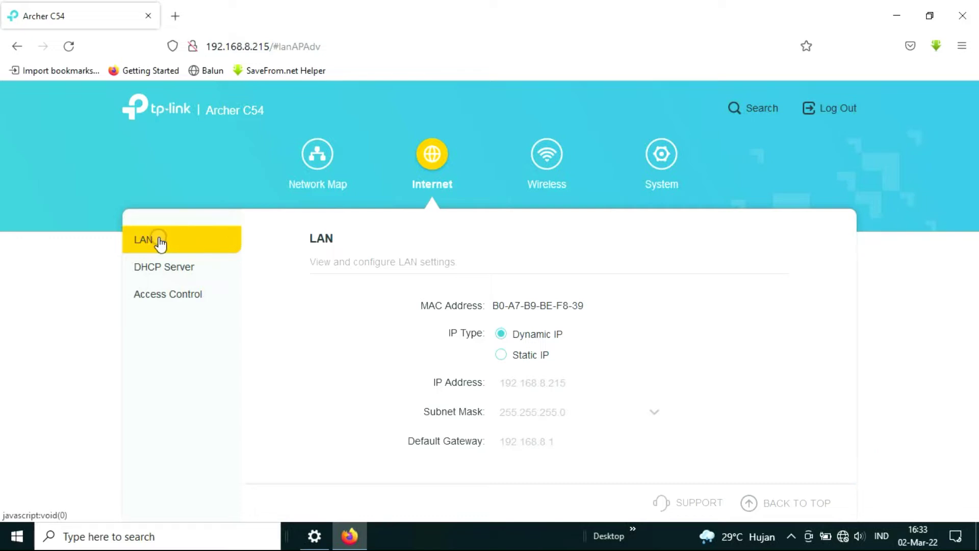
On the router's LAN page, switch the IP type to Static IP
click(165, 277)
click(136, 302)
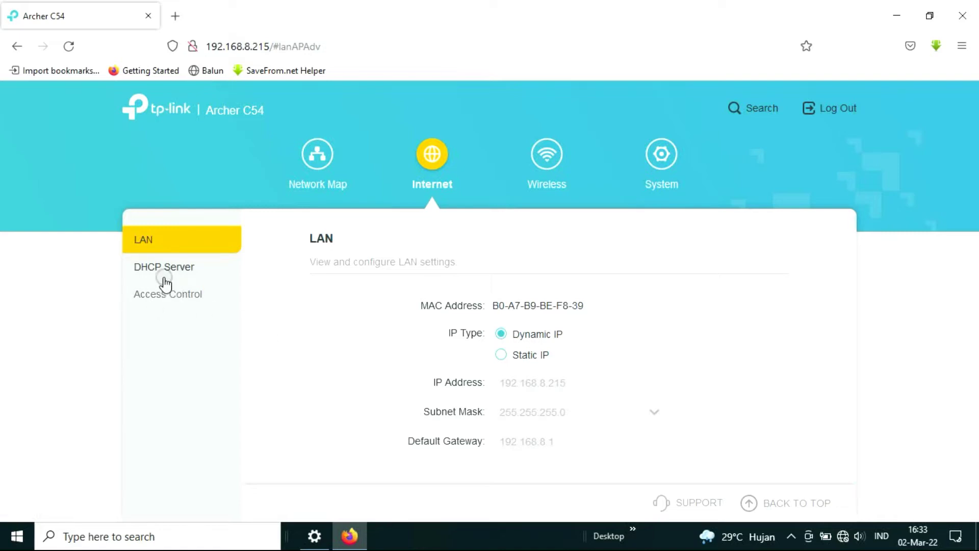
click(177, 250)
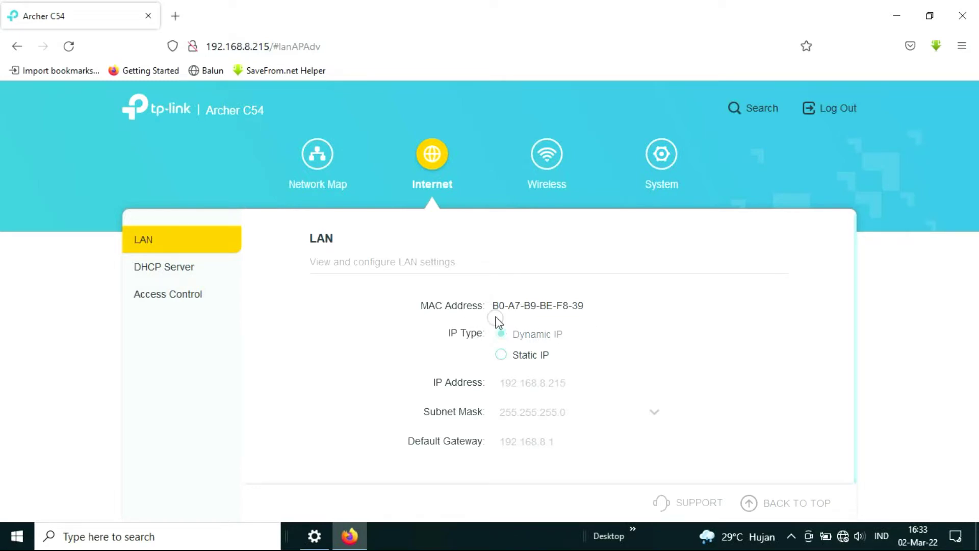
click(572, 332)
click(517, 360)
click(539, 359)
click(501, 356)
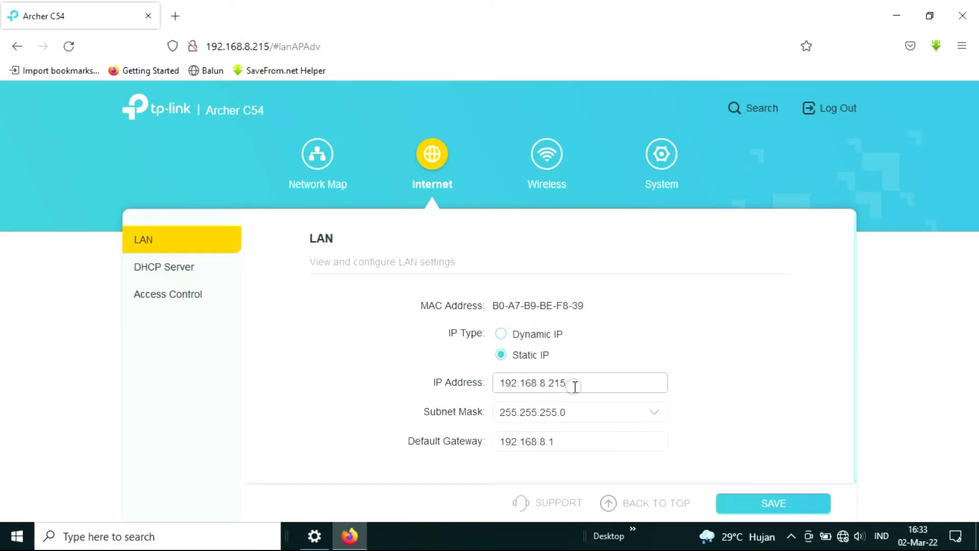
Set the LAN IP type back to Dynamic IP and glance at the DHCP Server settings
drag(577, 386, 475, 376)
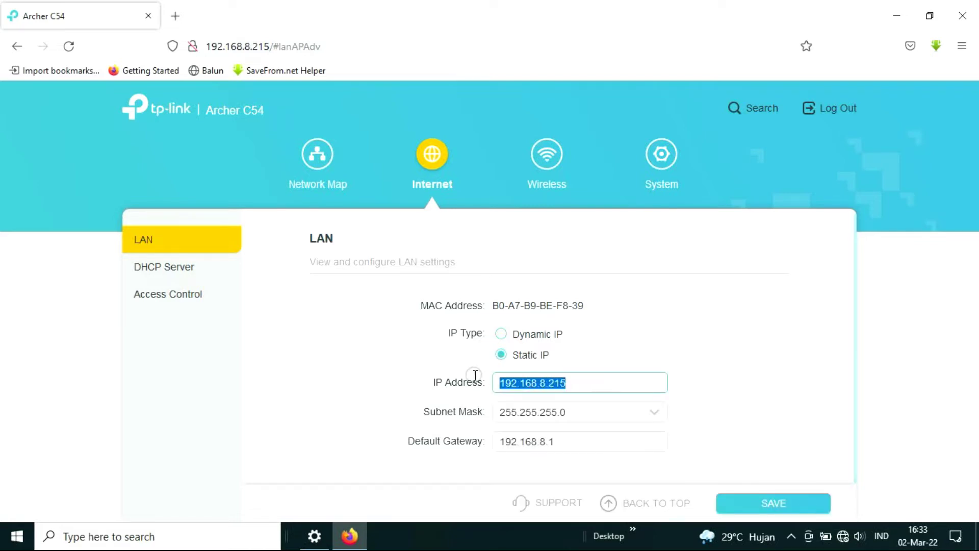
click(503, 335)
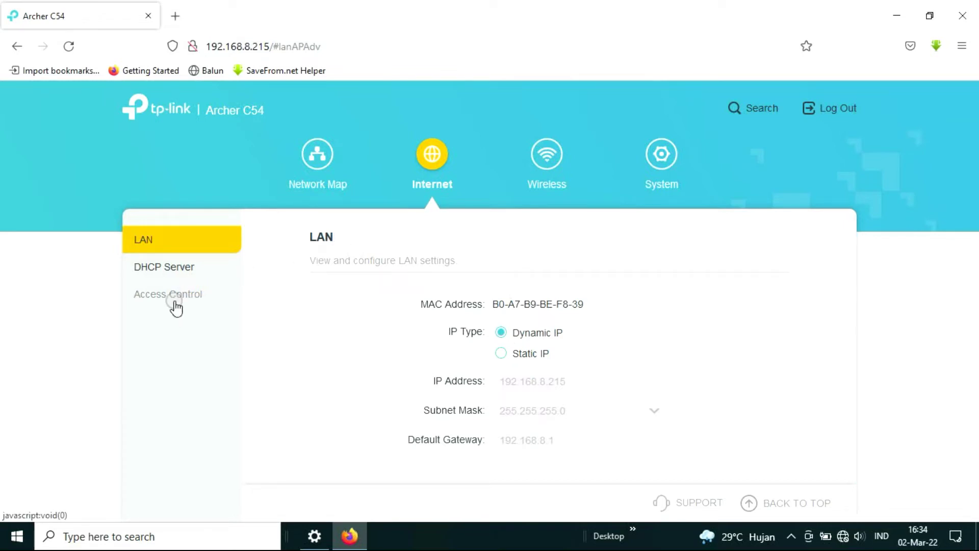
click(183, 268)
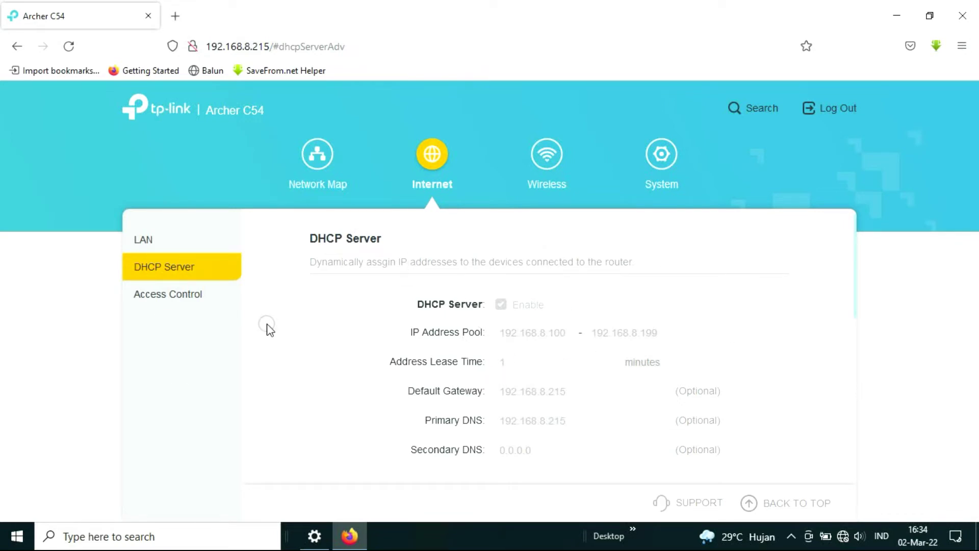
click(175, 293)
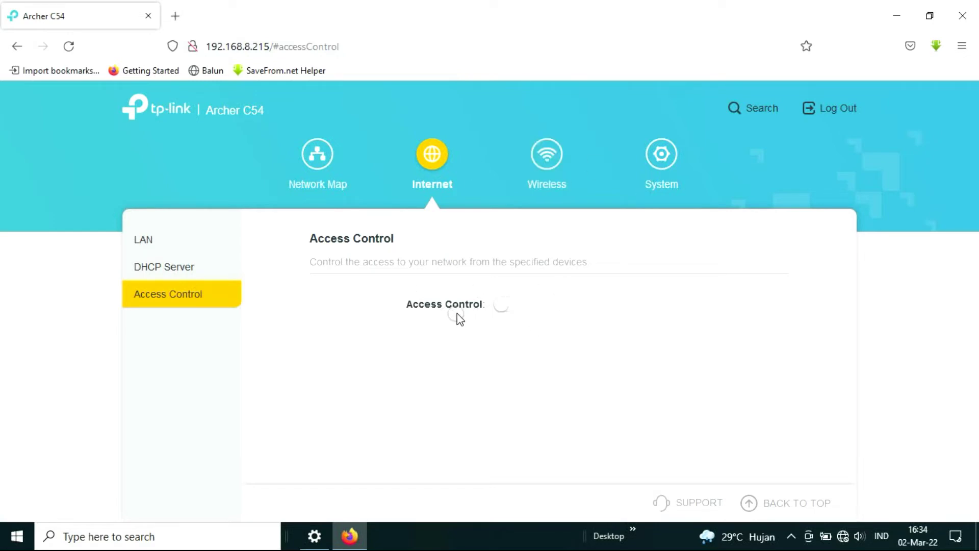
Switch the Access Control toggle on, leaving Blacklist mode with no entries
click(510, 304)
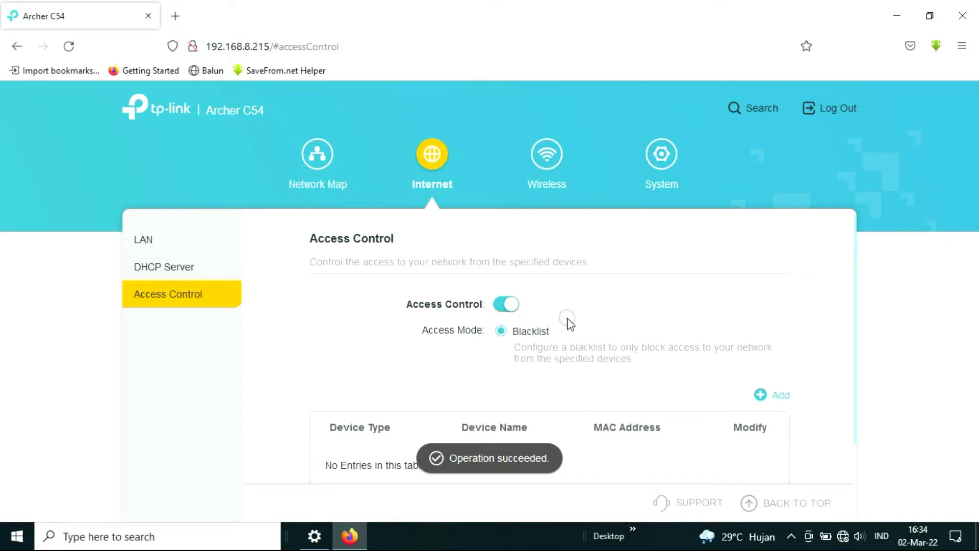
scroll(574, 316, down, 2)
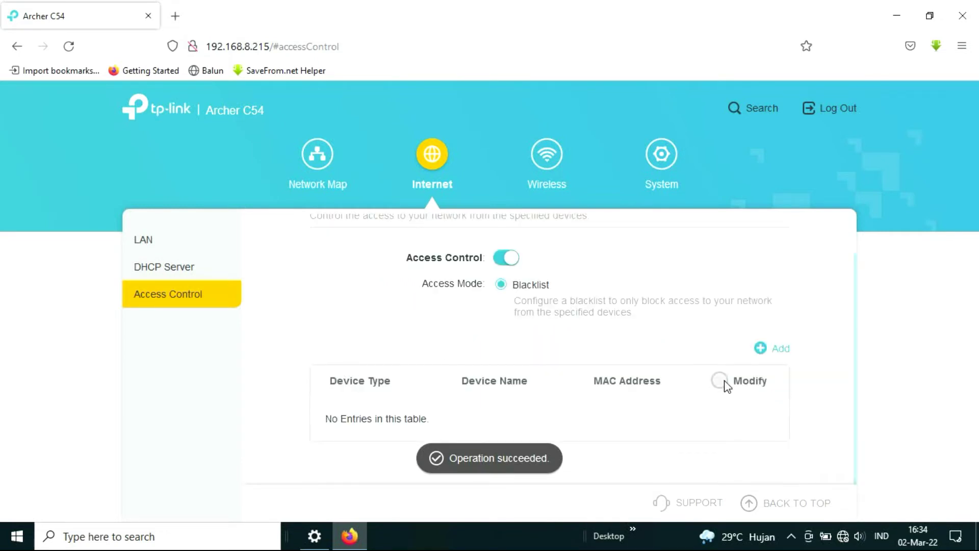
click(782, 351)
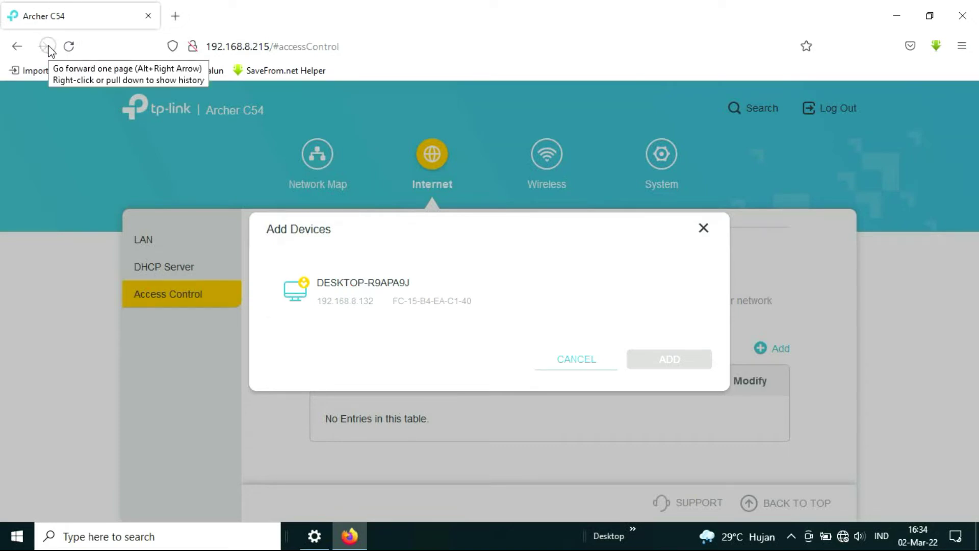
click(559, 360)
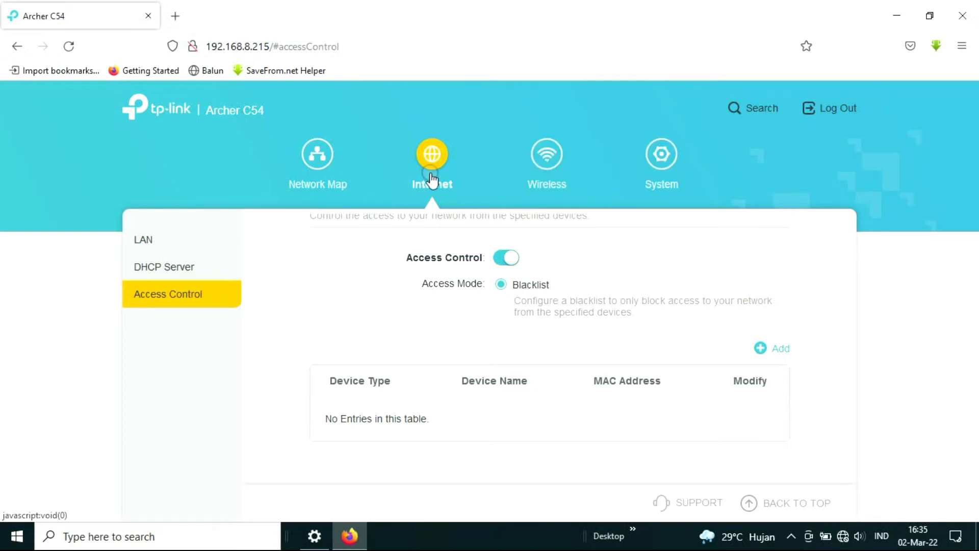
click(778, 349)
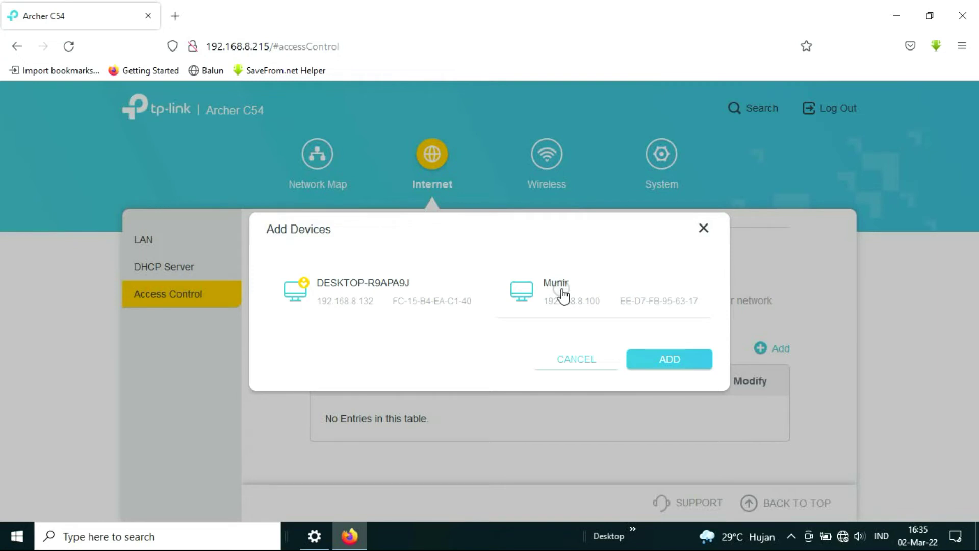
click(603, 321)
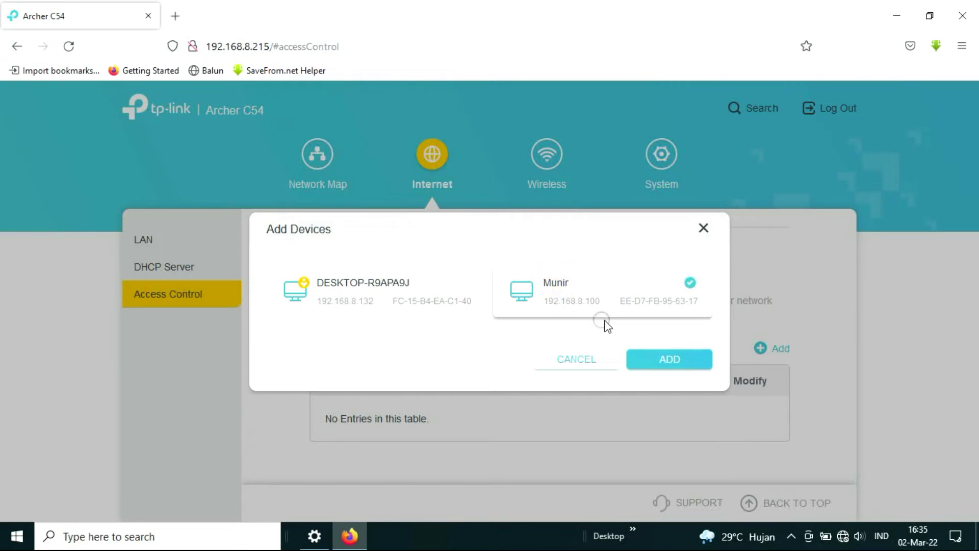
click(662, 359)
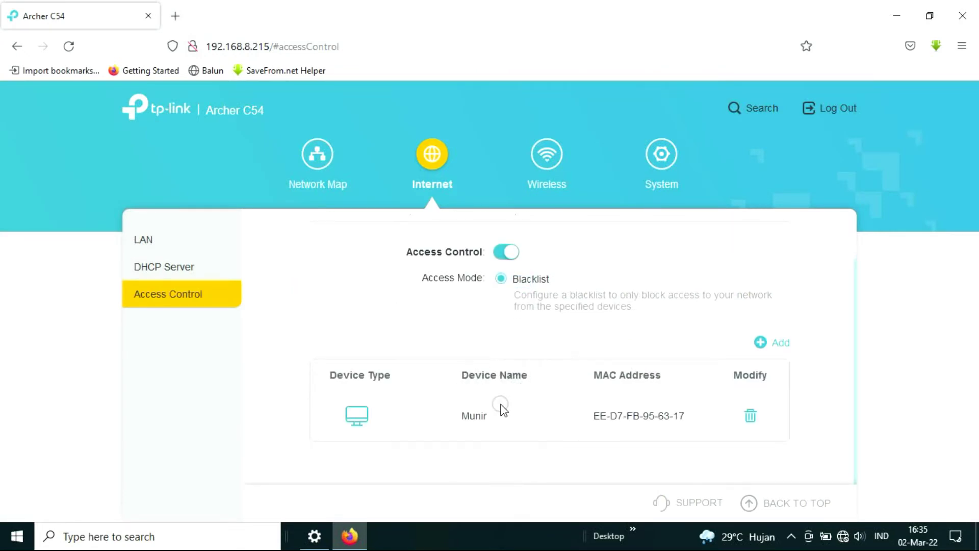
drag(593, 374, 664, 374)
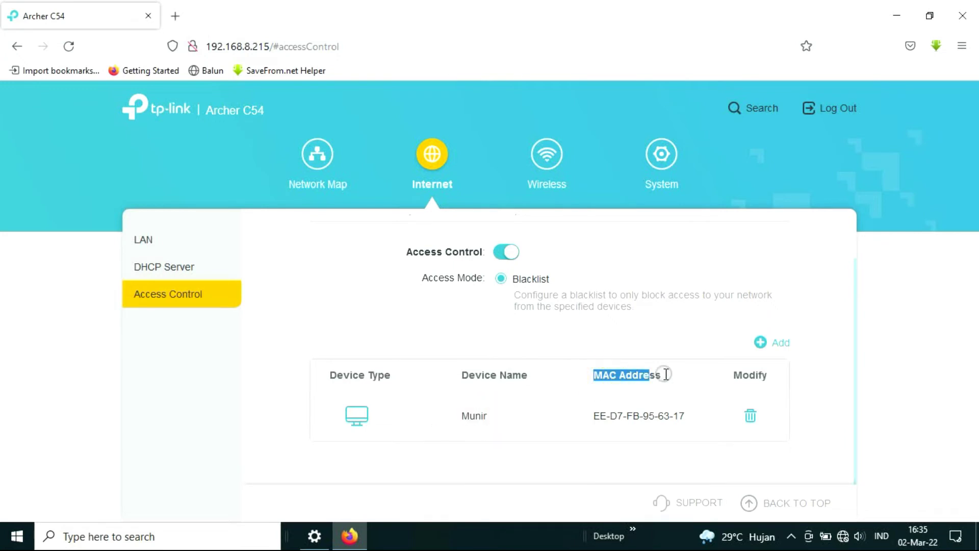
drag(691, 417, 544, 418)
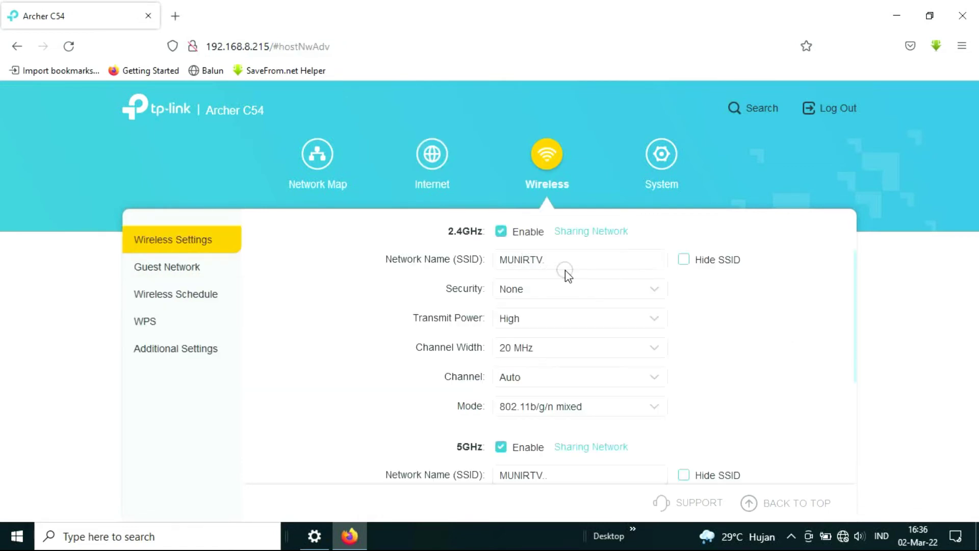
Keep the 2.4GHz band enabled, check the 5GHz SSID, and view the MUNIRTV networks in Windows
scroll(568, 276, up, 2)
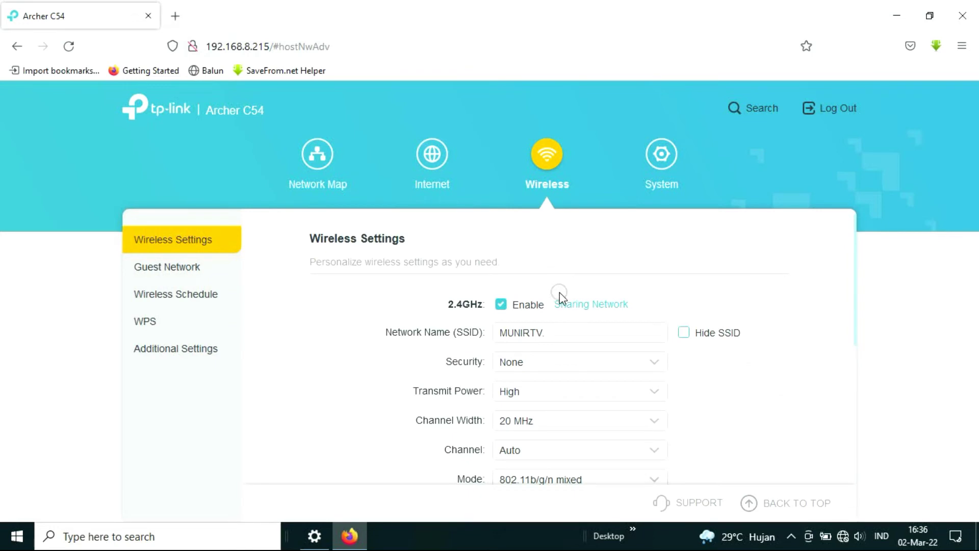
click(501, 309)
scroll(565, 301, down, 3)
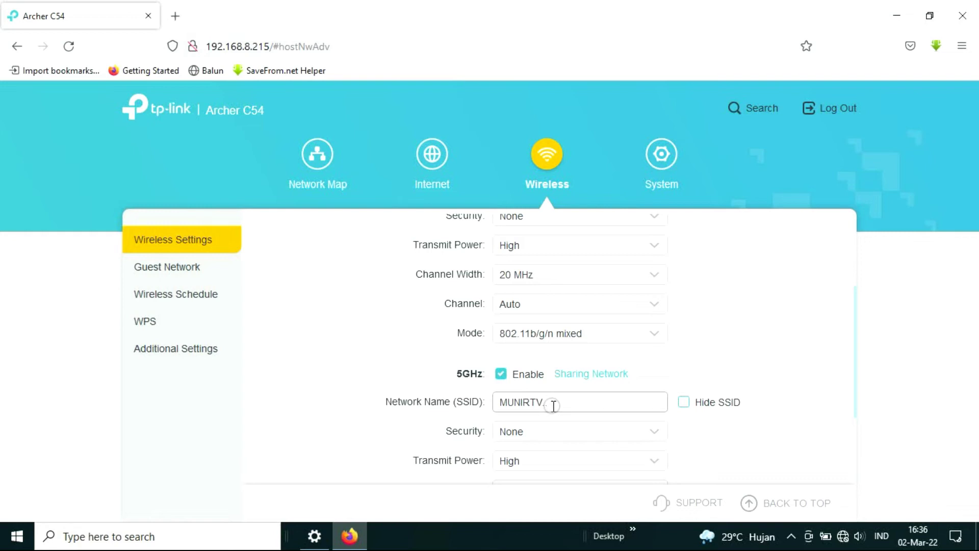
drag(558, 406, 539, 402)
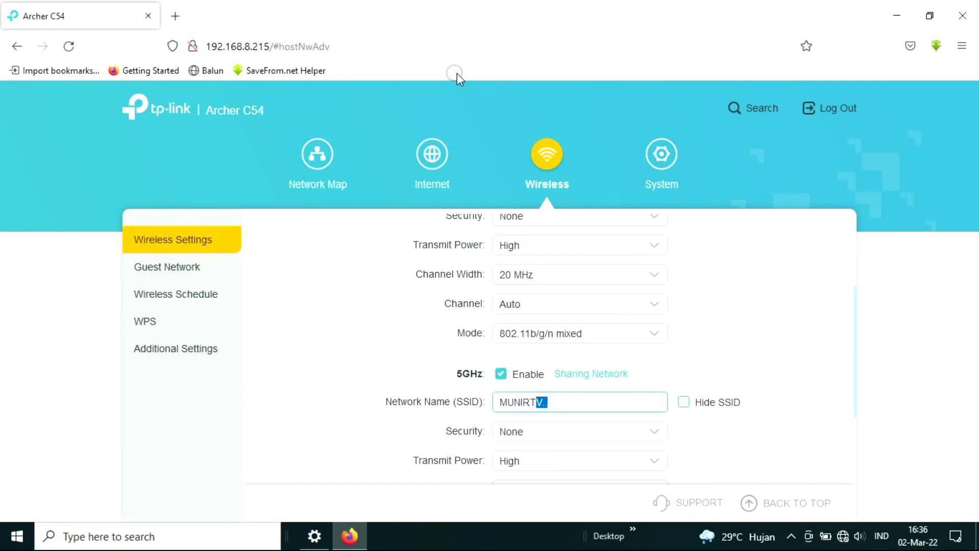
click(844, 536)
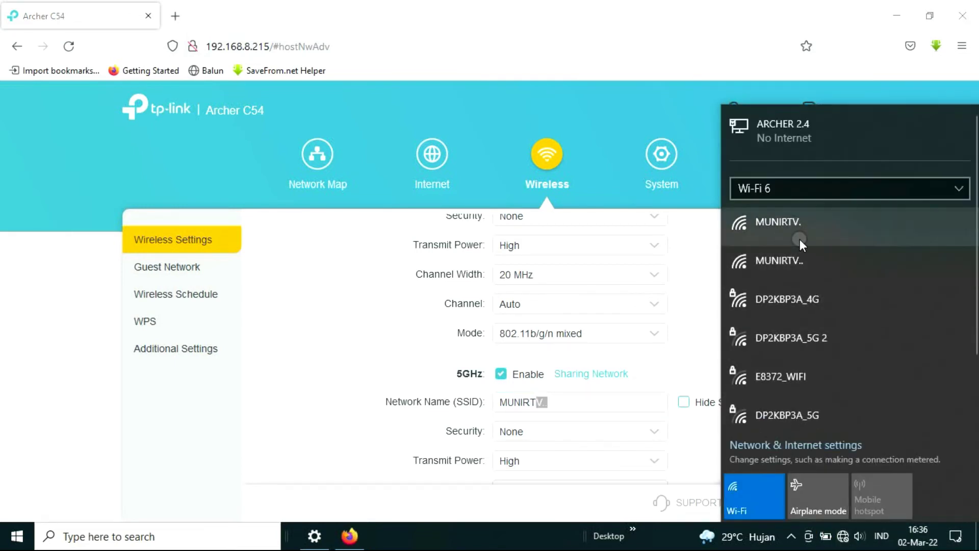
Dismiss the Windows Wi-Fi list to return to the router's LAN page
click(843, 536)
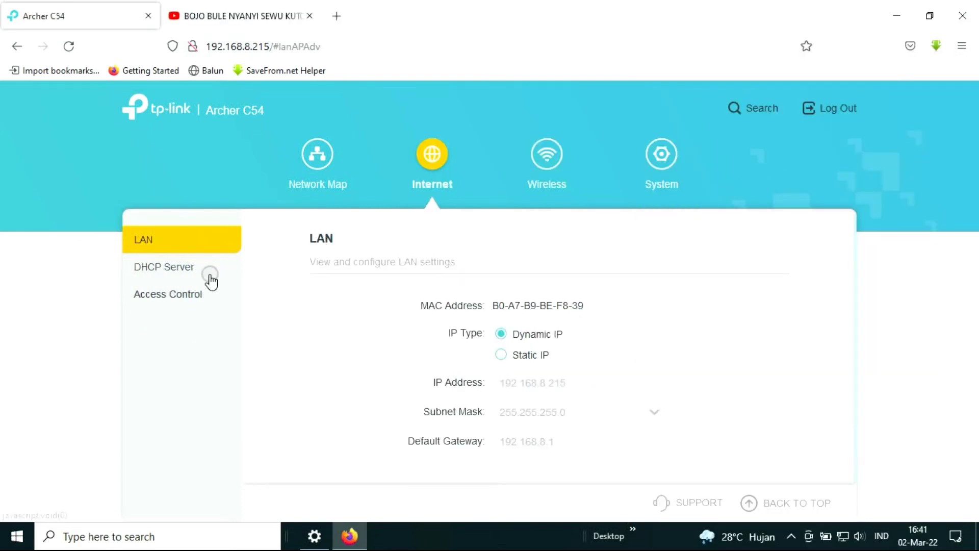
Open Access Control and check the Add Devices list, closing it with no further devices to blacklist
click(173, 297)
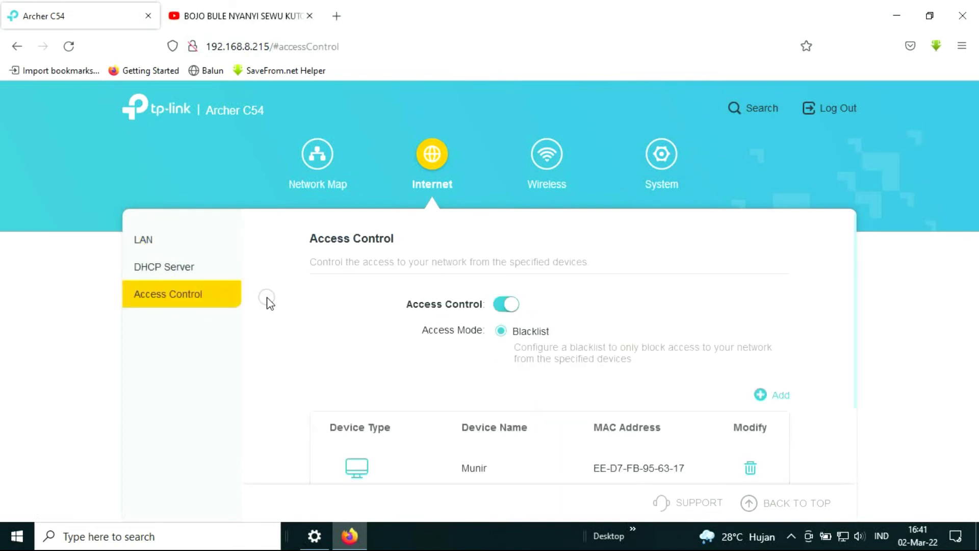
scroll(587, 290, down, 2)
scroll(589, 292, down, 1)
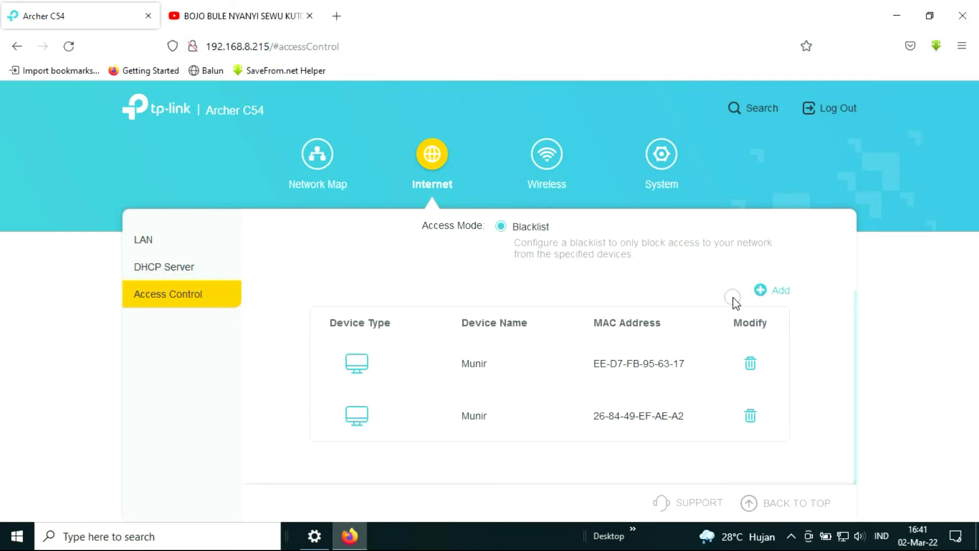
click(773, 290)
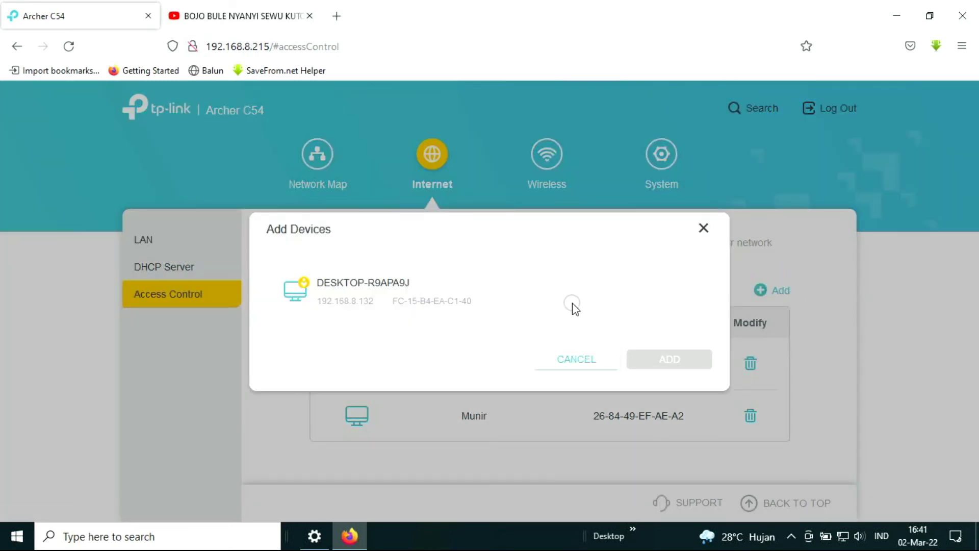
click(583, 361)
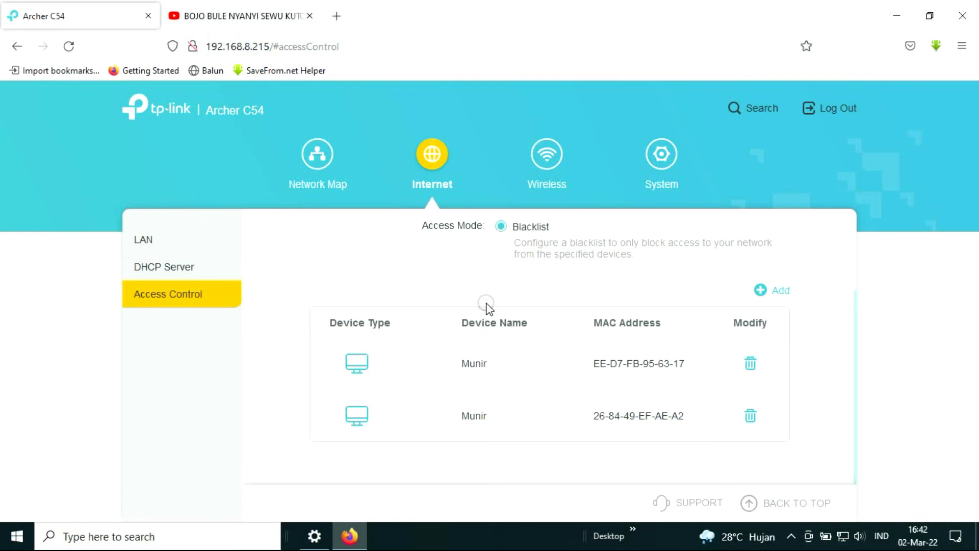
scroll(487, 306, up, 2)
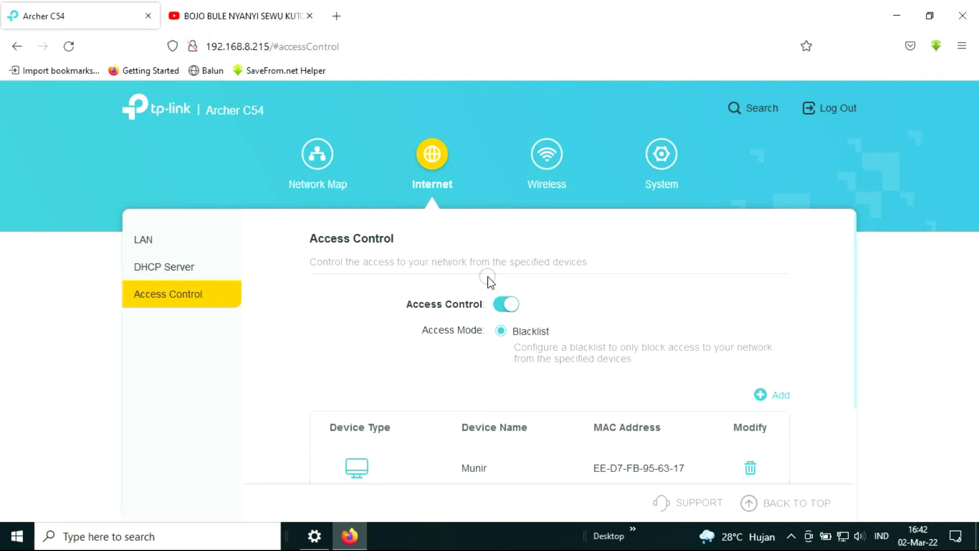
Scroll the blacklist to review its two devices, EE-D7-FB-95-63-17 and 26-84-49-EF-AE-A2
scroll(490, 284, down, 2)
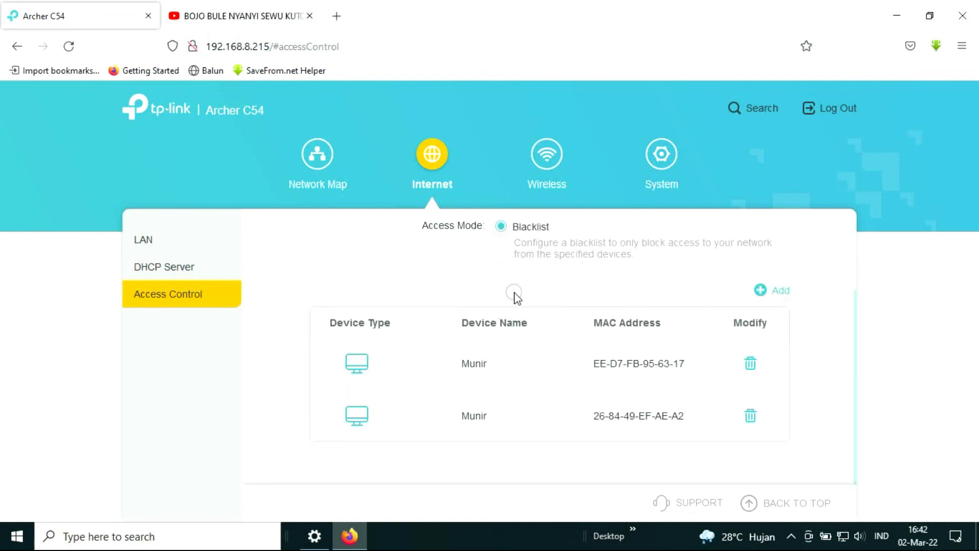
scroll(515, 295, up, 2)
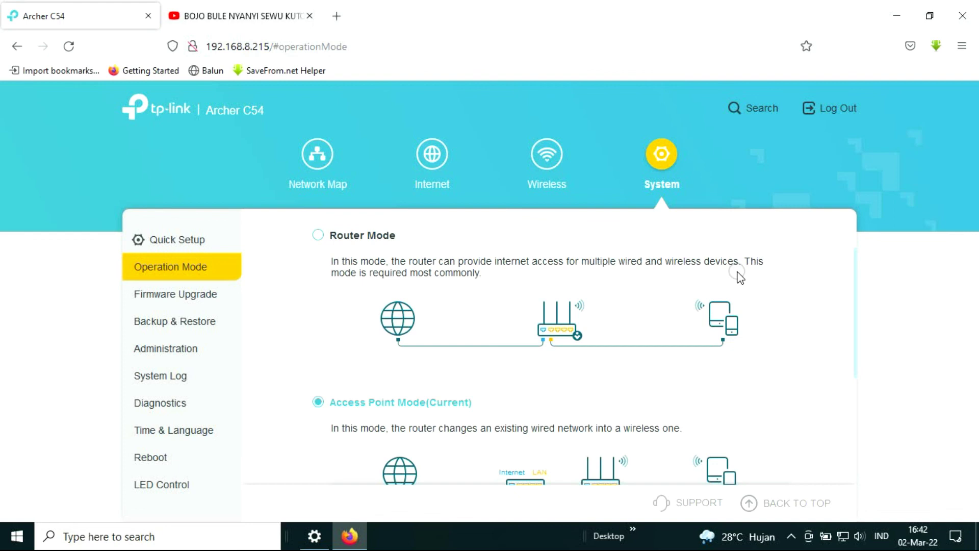
scroll(737, 278, down, 4)
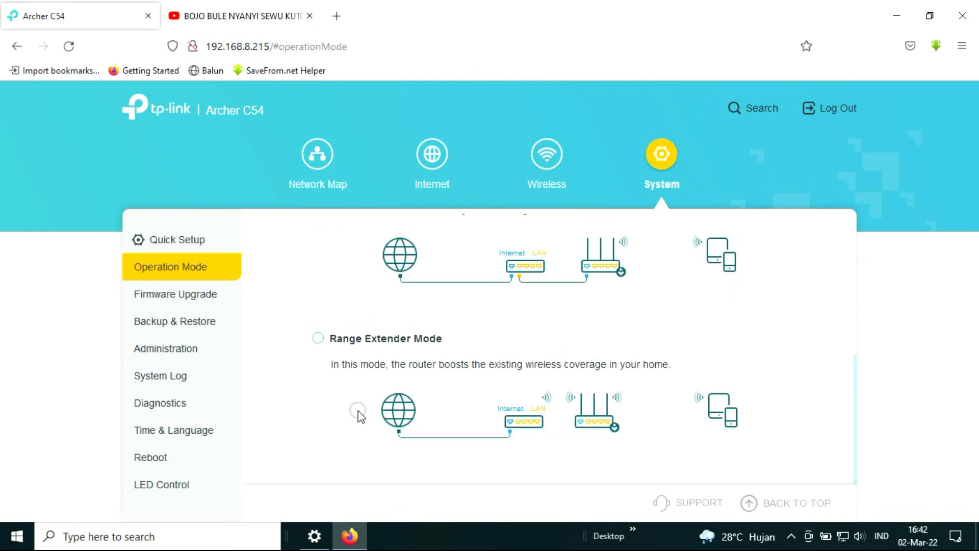